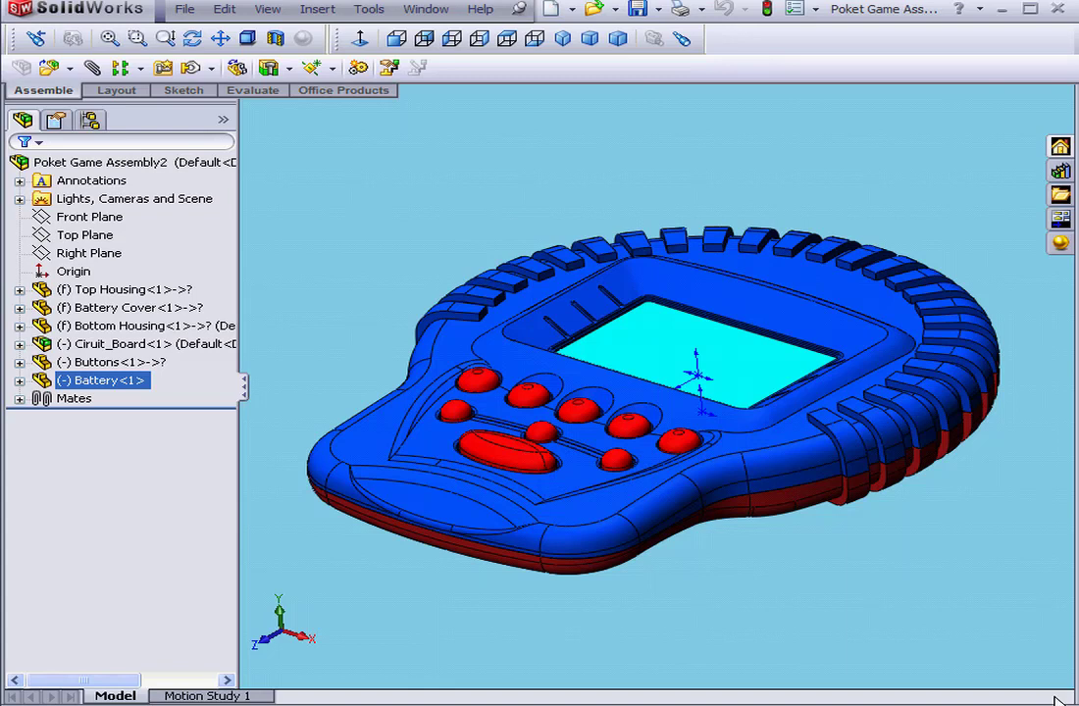
Check the Tools menu's add-ins list and dismiss it without changes
{"action": "left_click", "coordinate": [370, 11]}
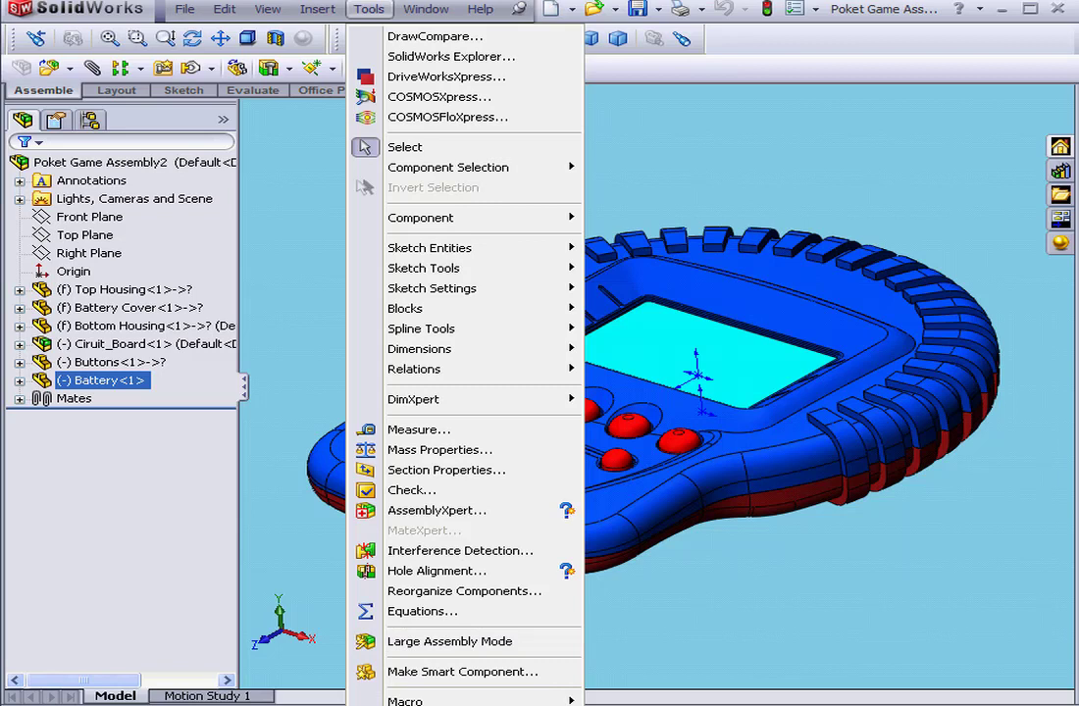
{"action": "left_click", "coordinate": [422, 702]}
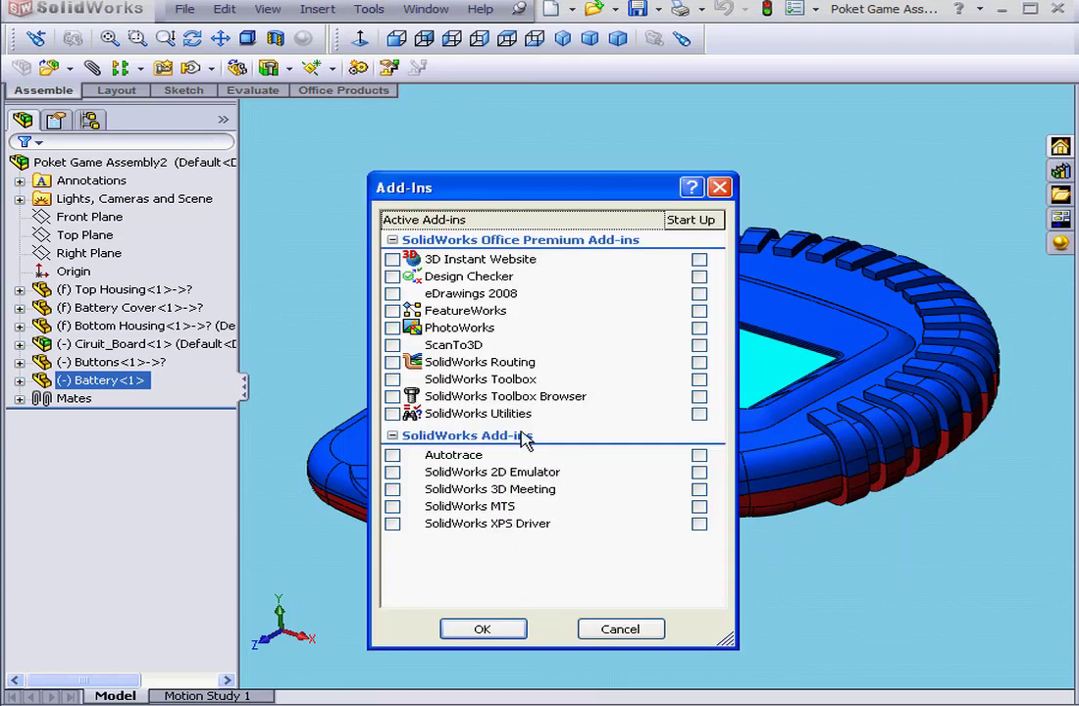
{"action": "left_click", "coordinate": [621, 629]}
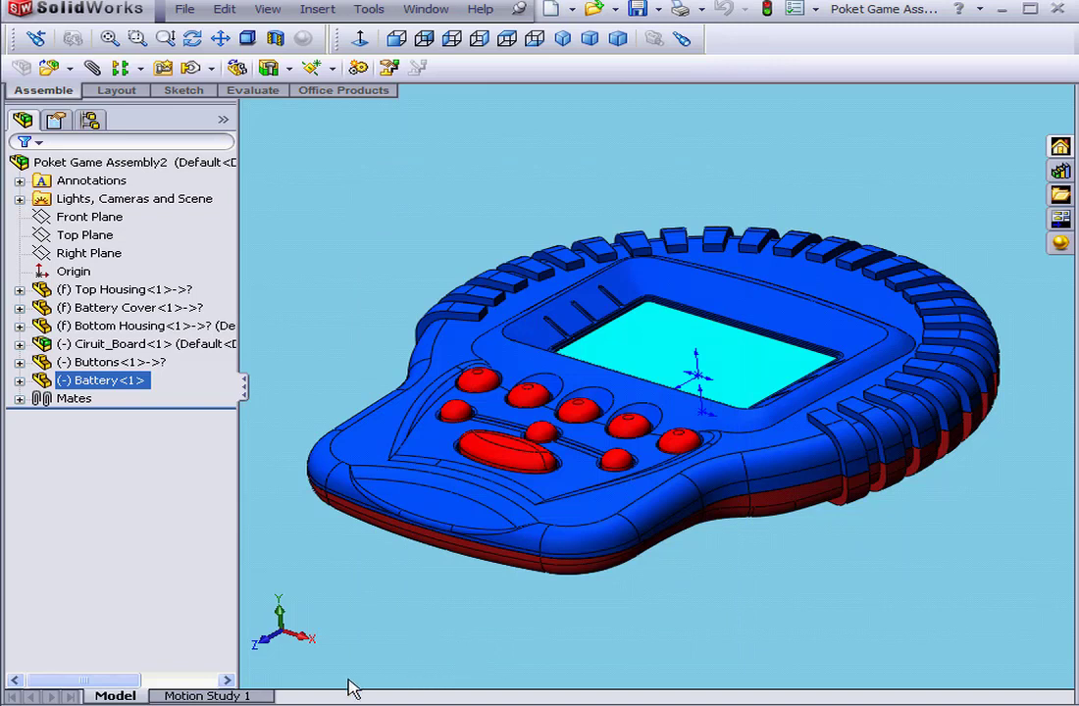
Open Motion Study 1, select Bottom Housing, browse the View menu, and return to the timeline
{"action": "left_click", "coordinate": [243, 696]}
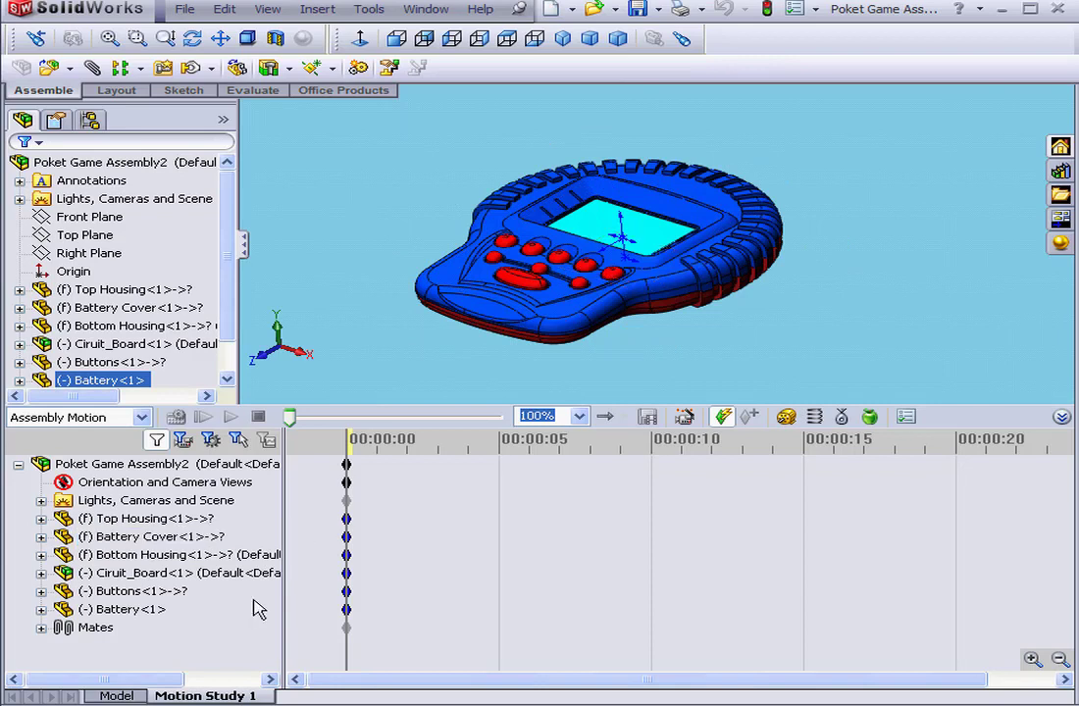
{"action": "left_click", "coordinate": [235, 554]}
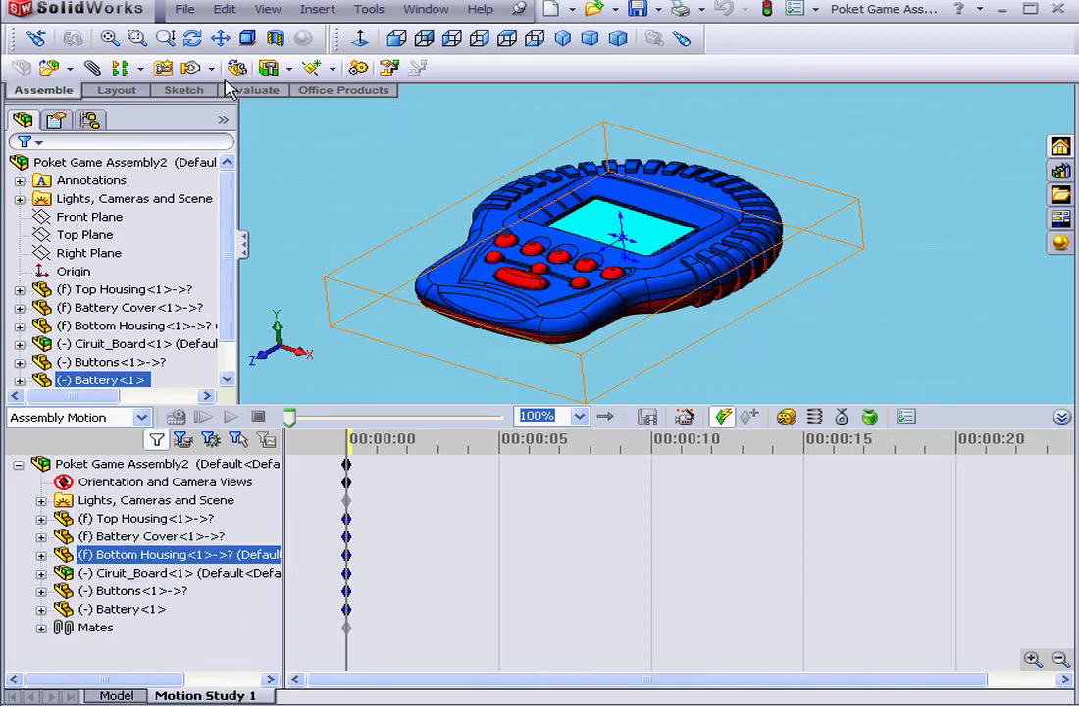
{"action": "left_click", "coordinate": [267, 11]}
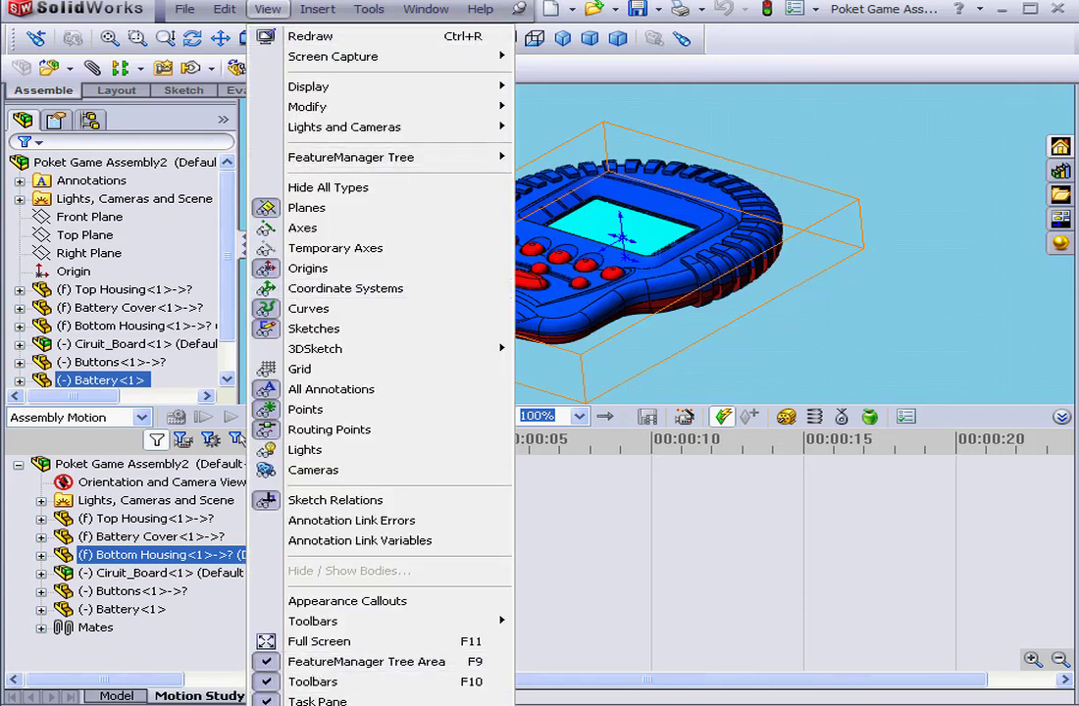
{"action": "left_click", "coordinate": [314, 704]}
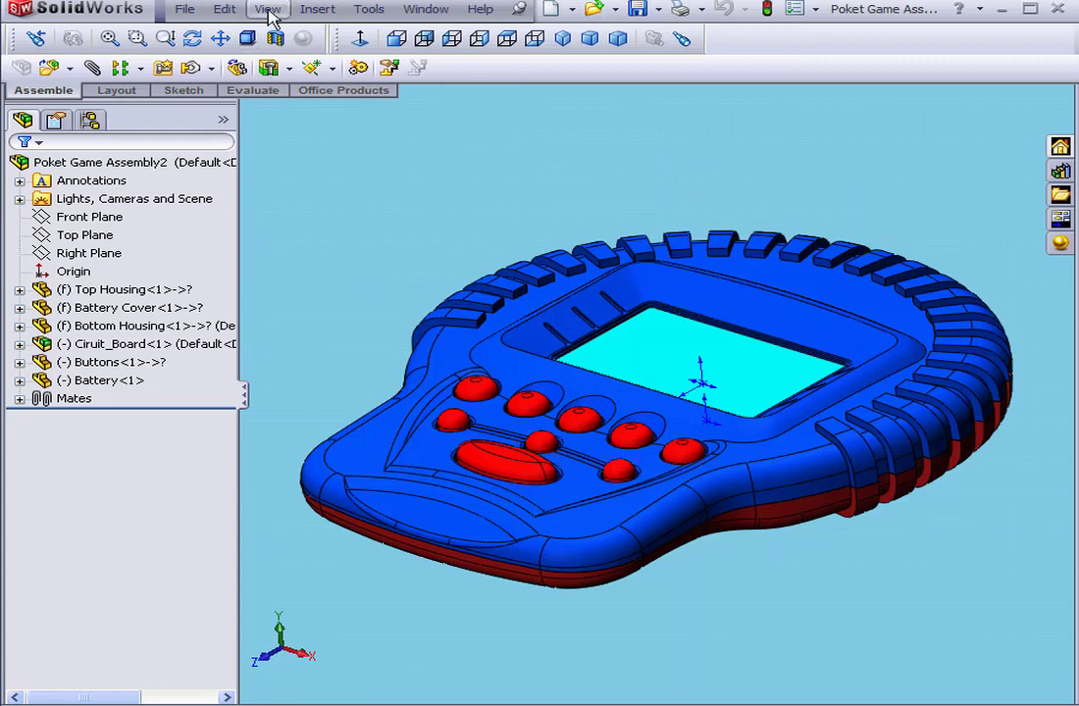
{"action": "left_click", "coordinate": [269, 11]}
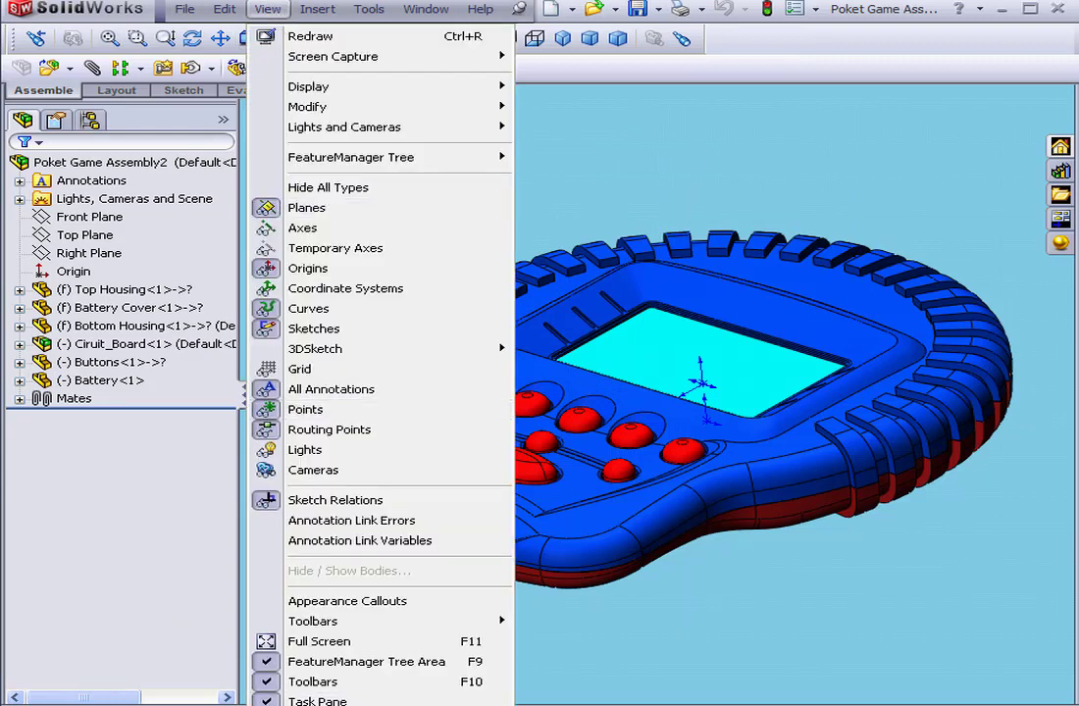
{"action": "key", "text": "Escape"}
{"action": "left_click", "coordinate": [260, 697]}
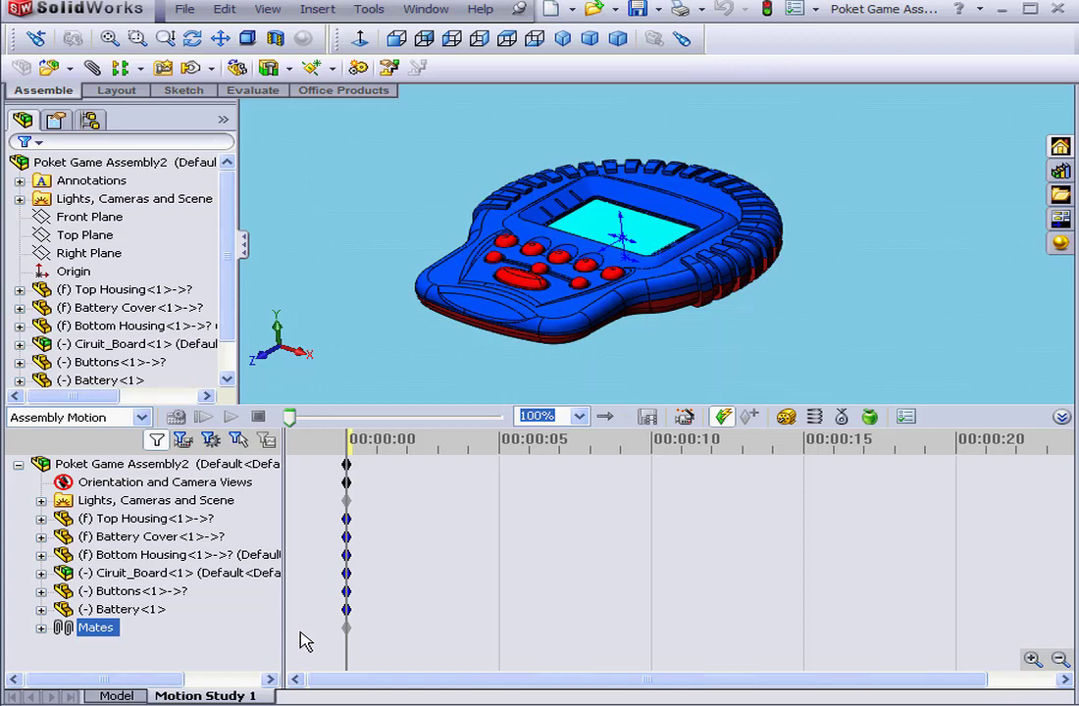
{"action": "left_click", "coordinate": [264, 646]}
{"action": "left_click", "coordinate": [231, 572]}
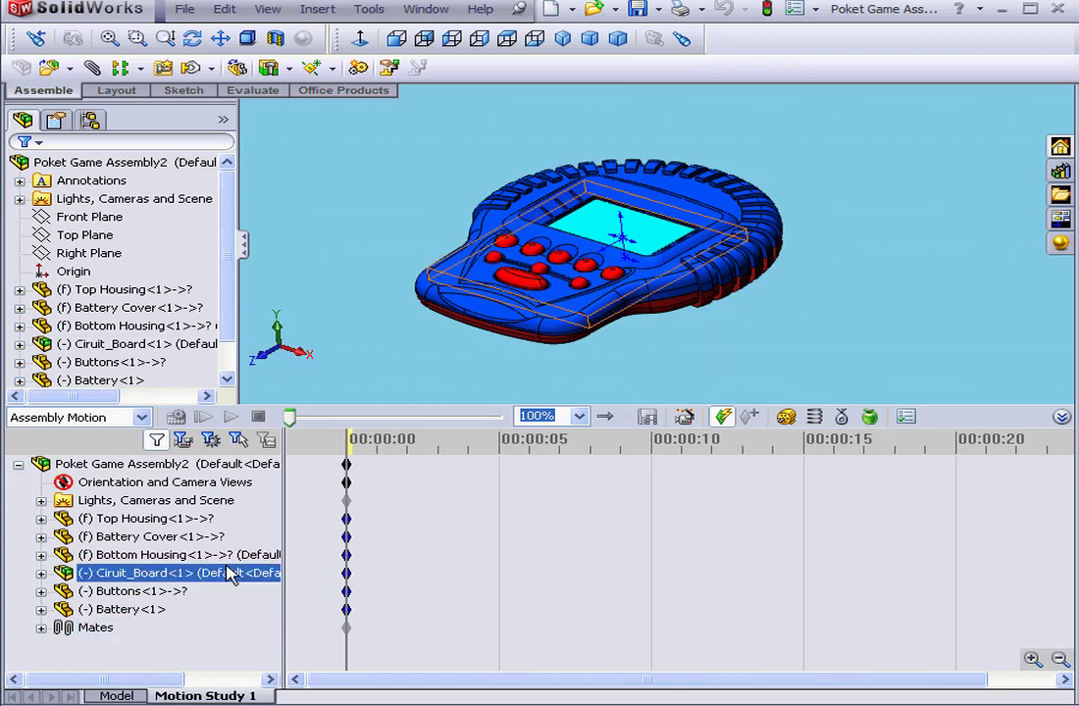
{"action": "left_click", "coordinate": [167, 464]}
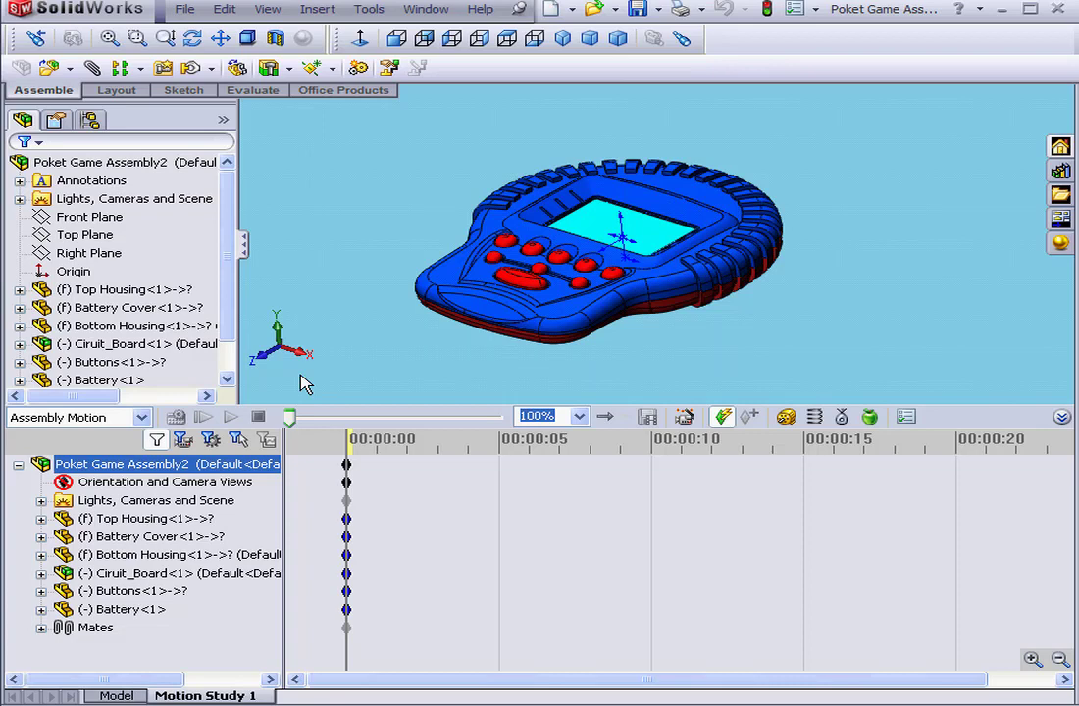
{"action": "left_click", "coordinate": [314, 383]}
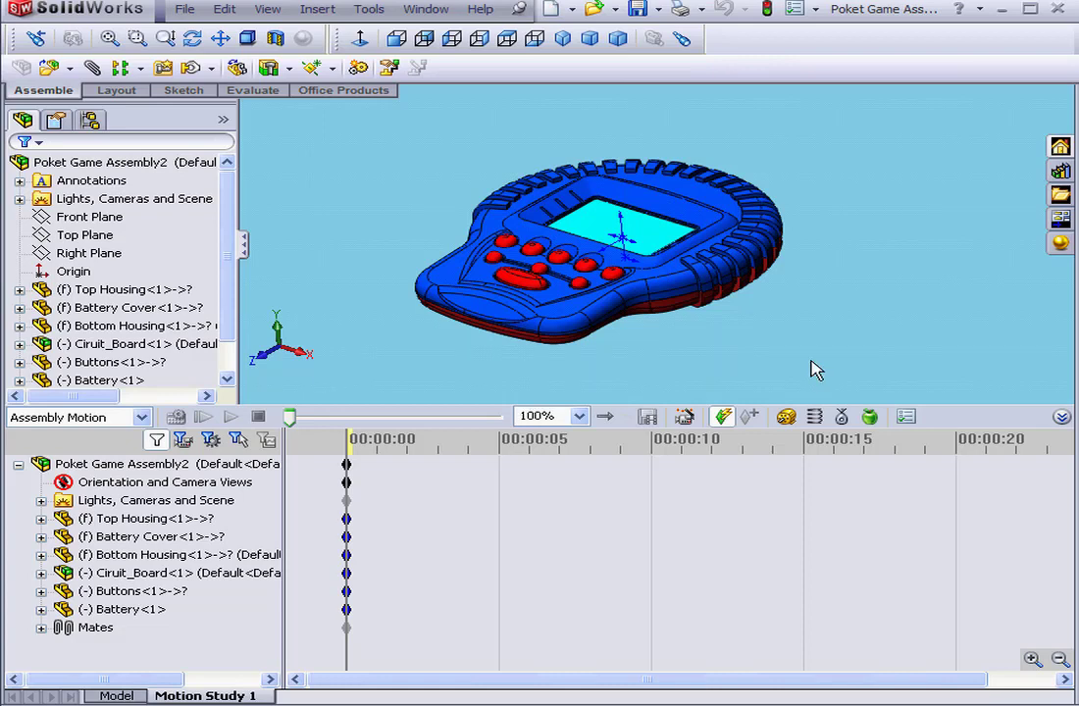
{"action": "left_click", "coordinate": [429, 462]}
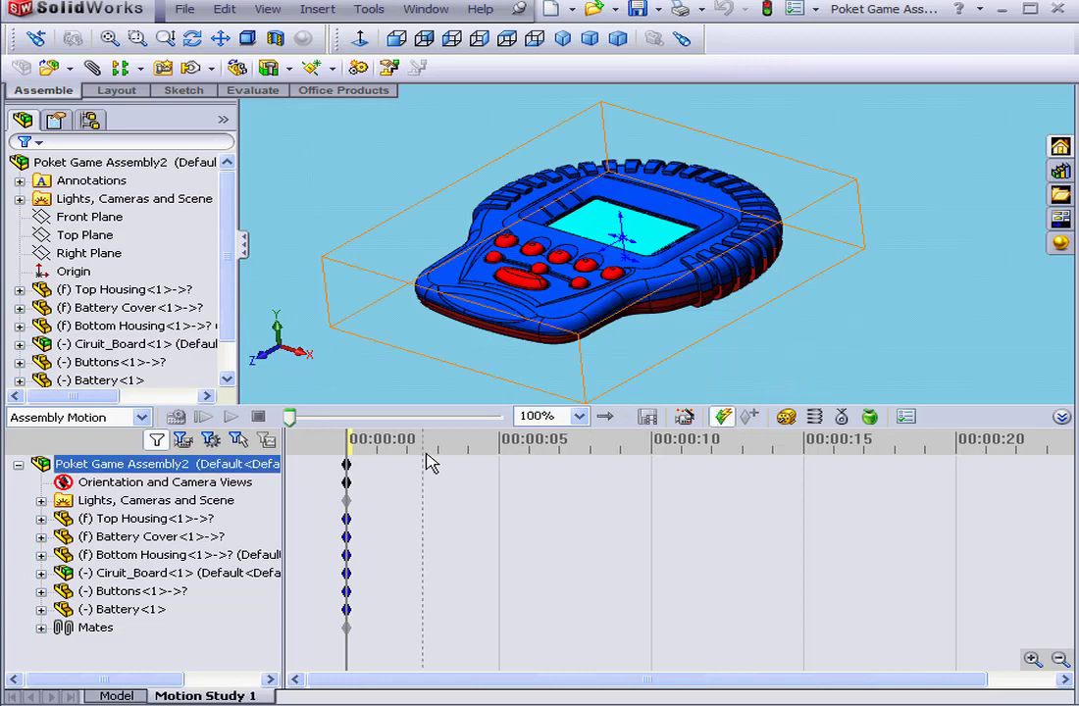
{"action": "left_click", "coordinate": [364, 486]}
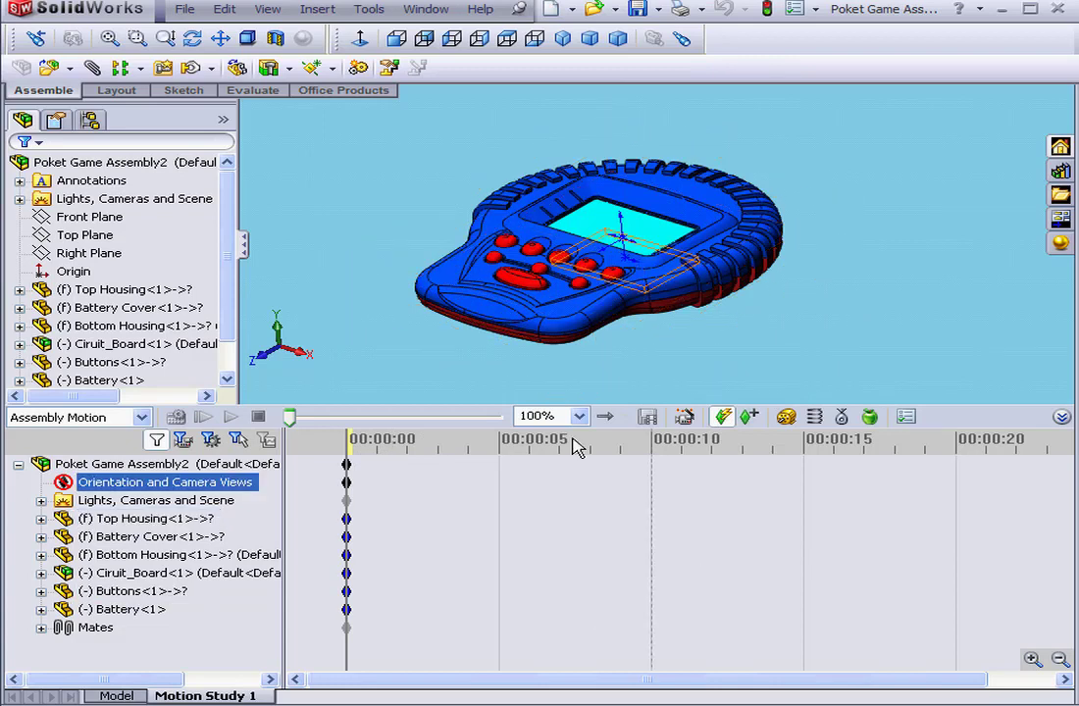
{"action": "left_click", "coordinate": [501, 449]}
{"action": "left_click", "coordinate": [347, 481]}
{"action": "left_click", "coordinate": [218, 468]}
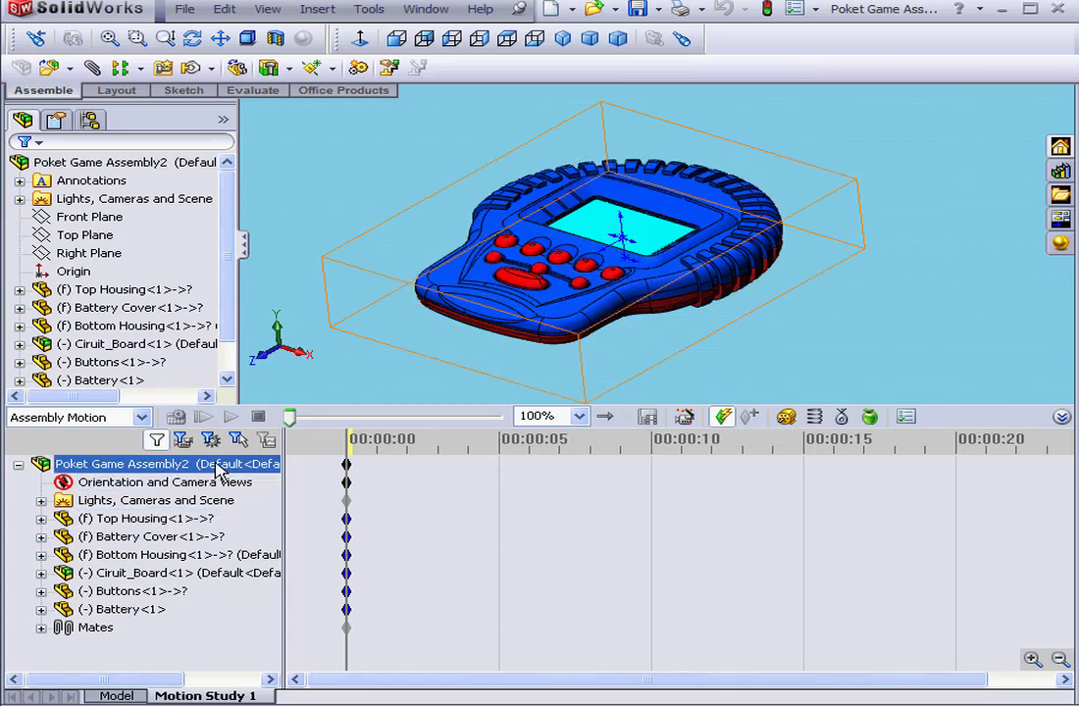
{"action": "left_click", "coordinate": [196, 482]}
{"action": "left_click", "coordinate": [98, 537]}
{"action": "left_click", "coordinate": [91, 572]}
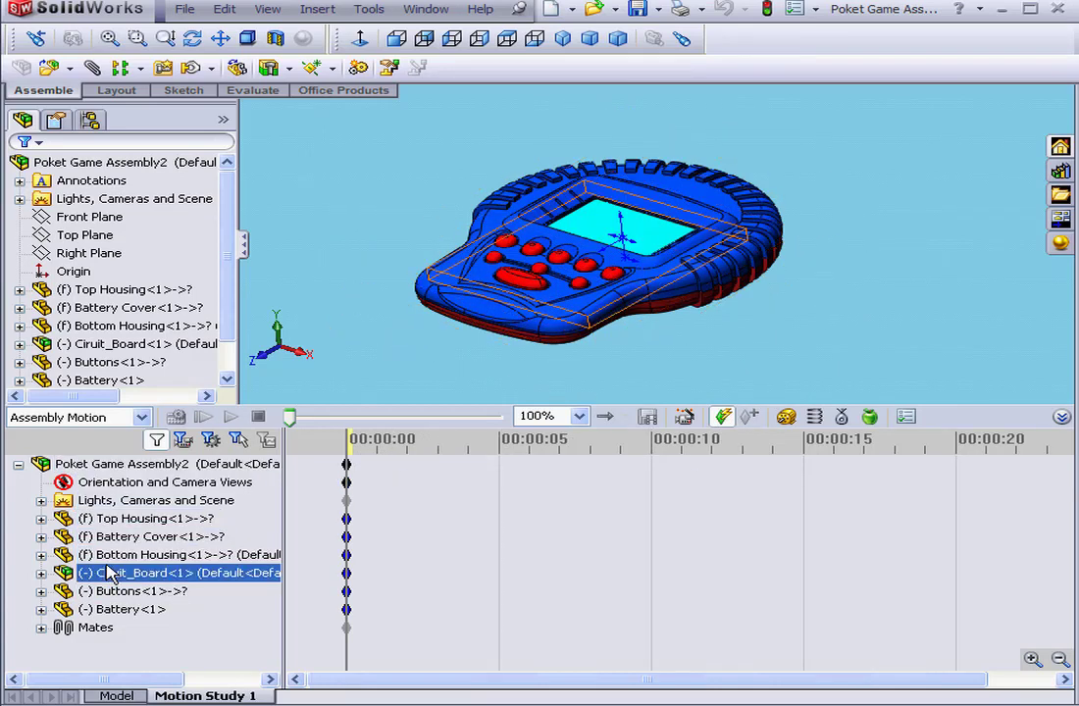
{"action": "left_click", "coordinate": [116, 555]}
{"action": "left_click", "coordinate": [119, 522]}
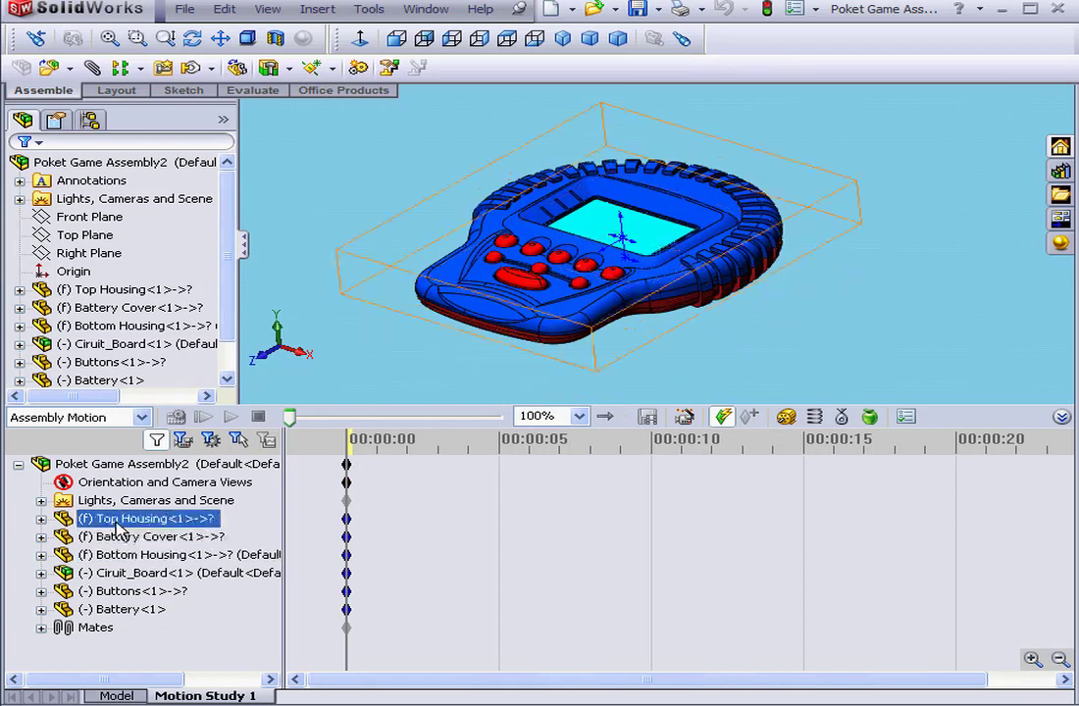
{"action": "left_click", "coordinate": [98, 536]}
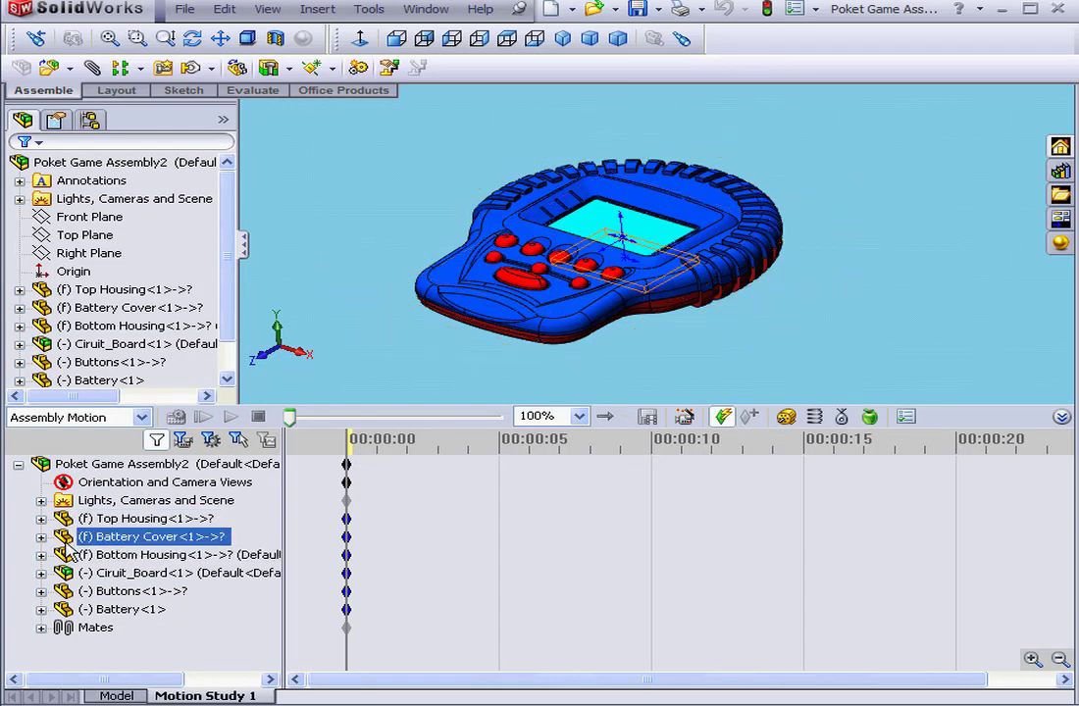
{"action": "left_click", "coordinate": [35, 290]}
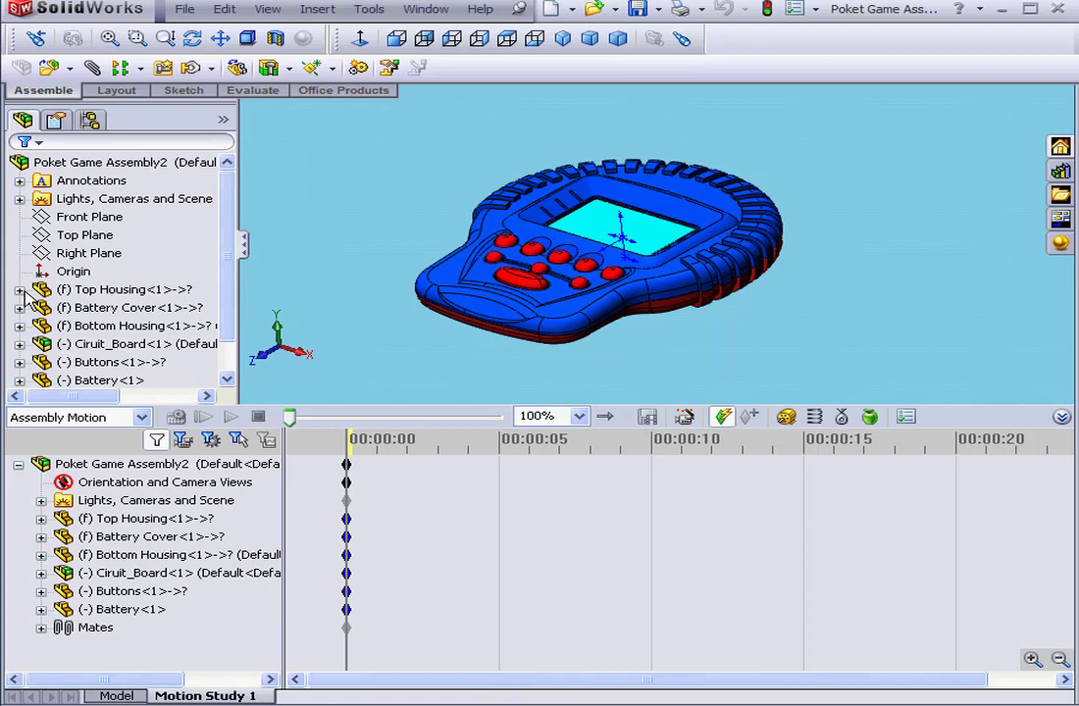
{"action": "left_click", "coordinate": [150, 539]}
{"action": "left_click", "coordinate": [157, 500]}
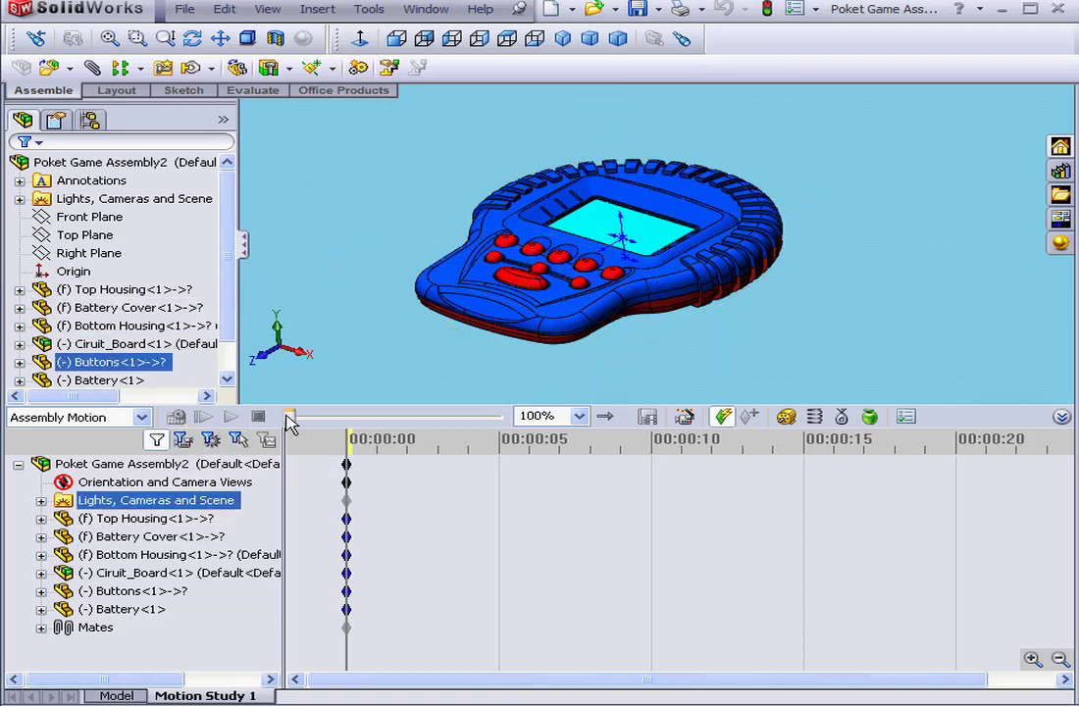
{"action": "mouse_move", "coordinate": [292, 420]}
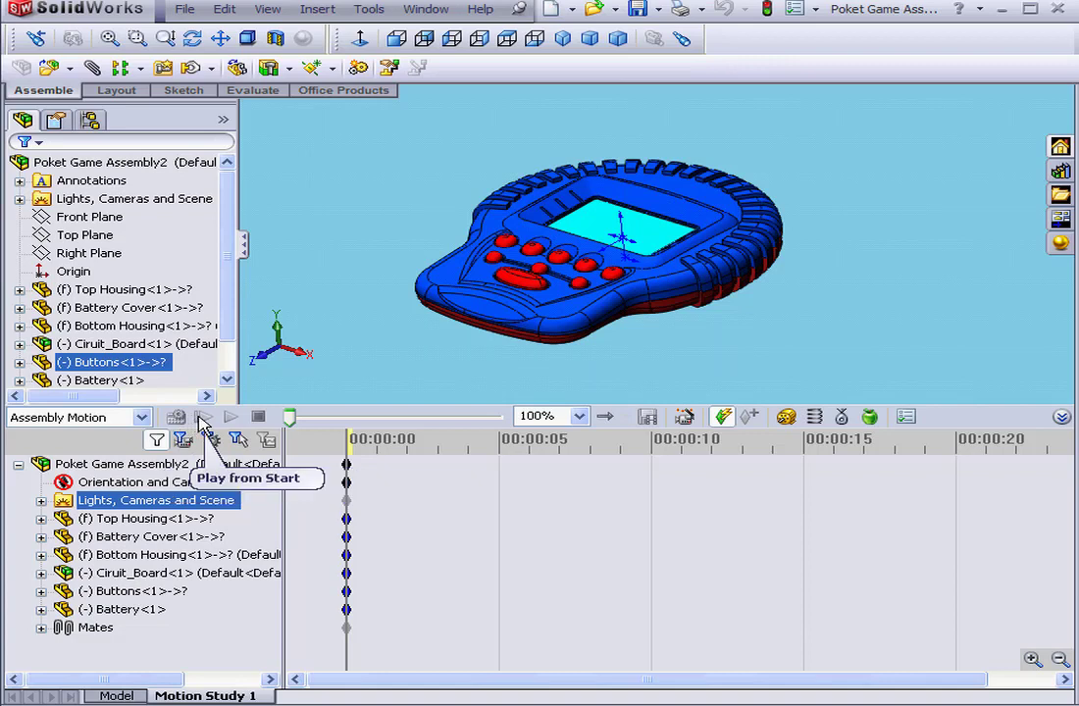
Keep playback speed at 100% and drag the whole assembly's timeline key to about 00:00:04
{"action": "left_click", "coordinate": [577, 416]}
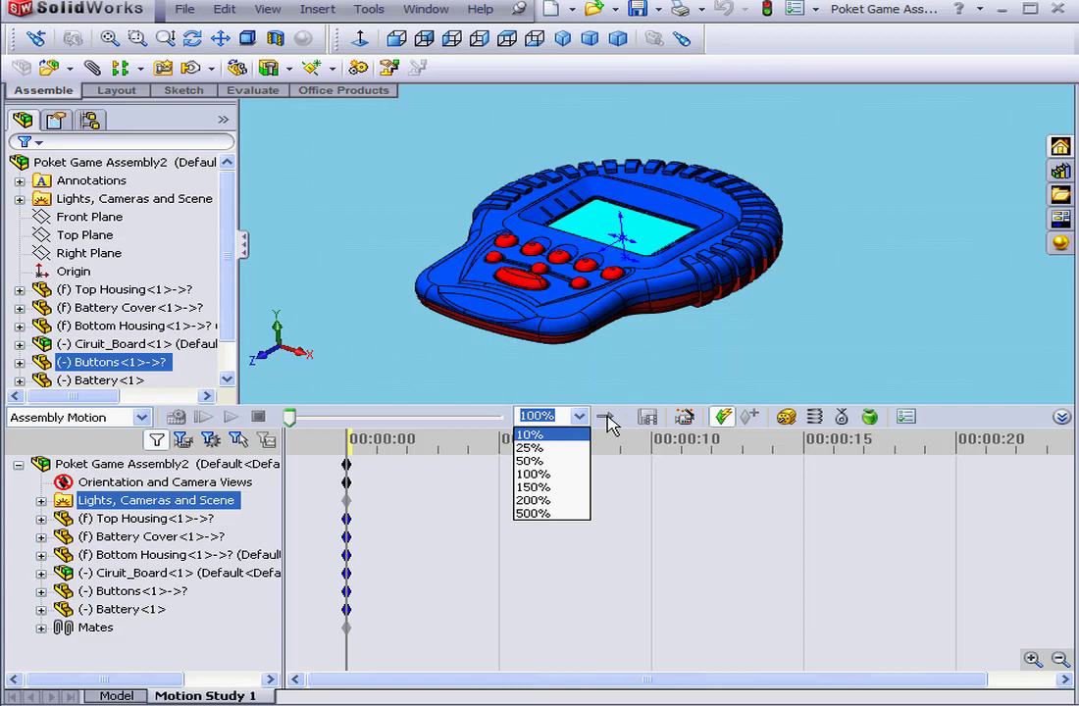
{"action": "left_click", "coordinate": [609, 424]}
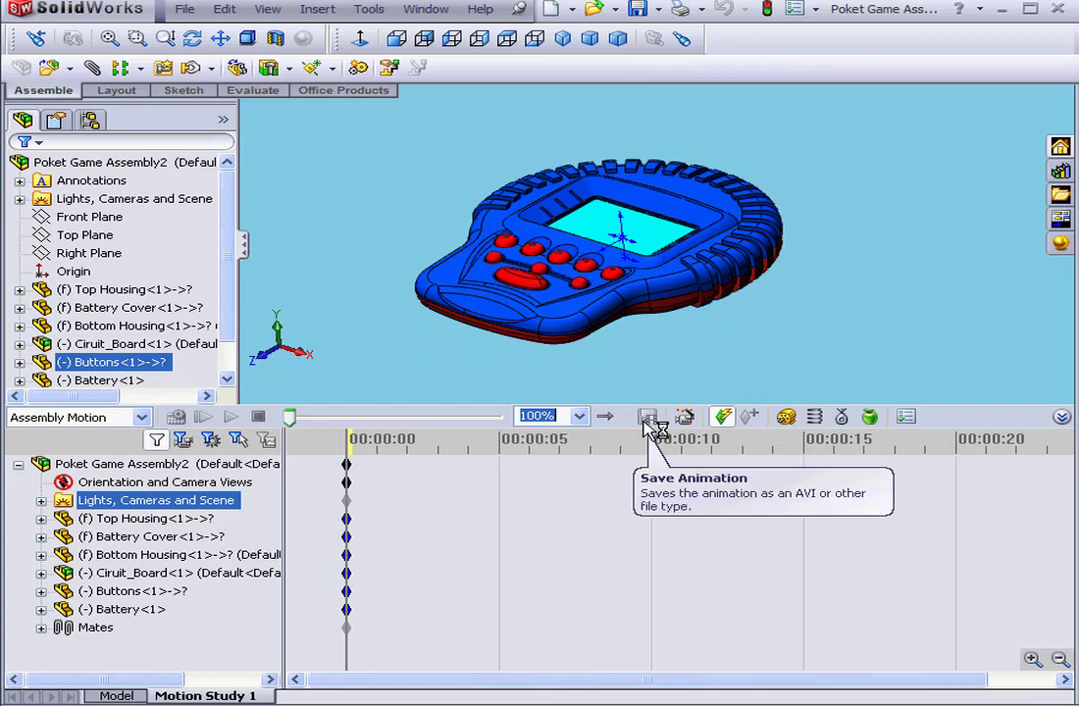
{"action": "left_click", "coordinate": [349, 465]}
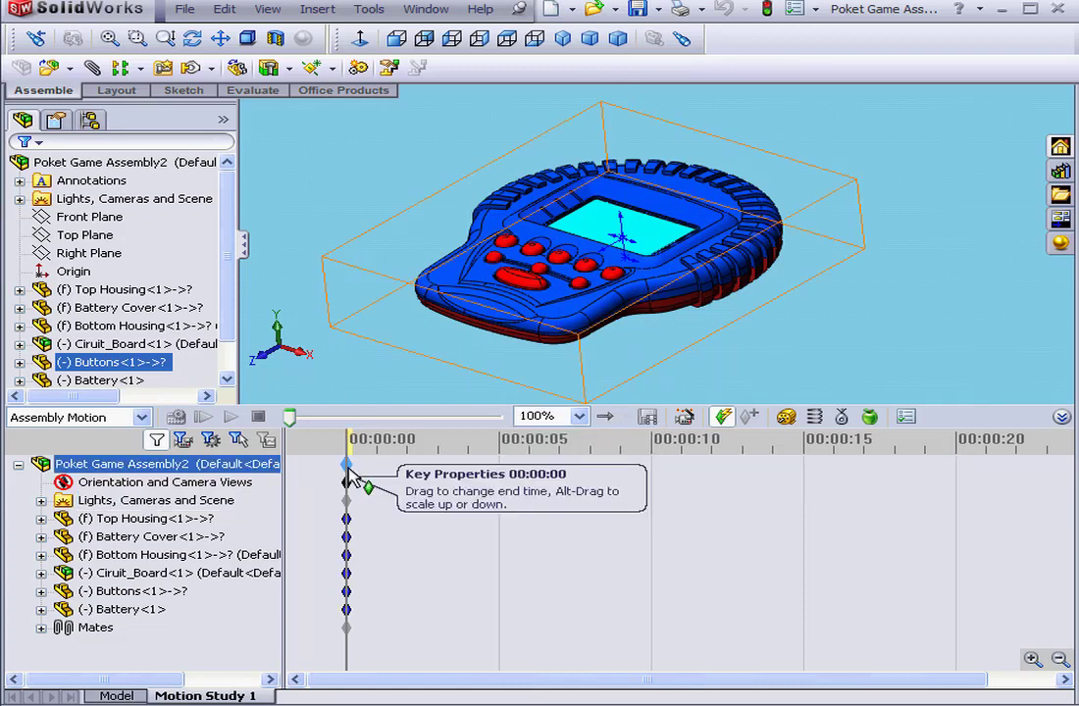
{"action": "left_click_drag", "start_coordinate": [361, 475], "coordinate": [469, 475]}
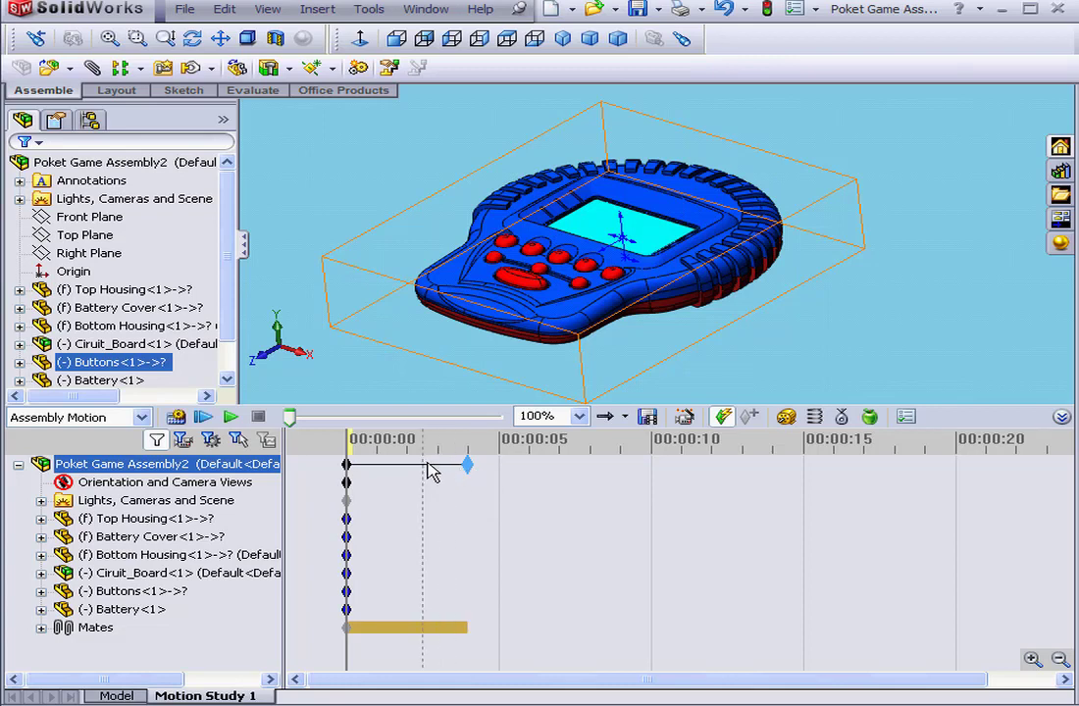
{"action": "left_click", "coordinate": [444, 483]}
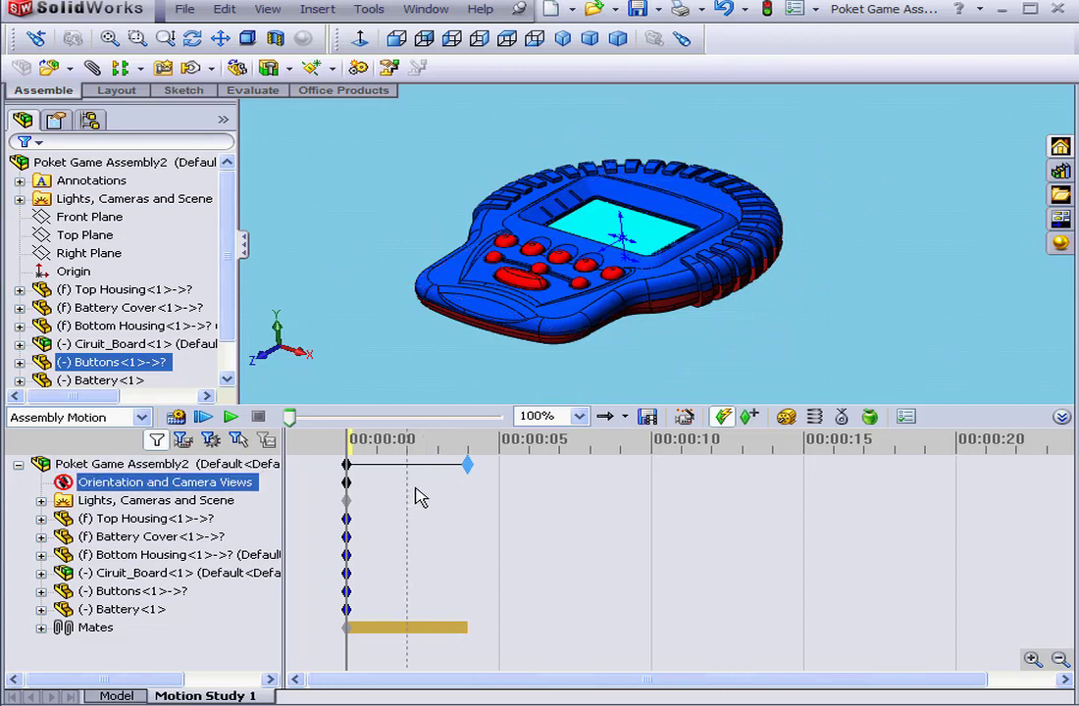
{"action": "right_click", "coordinate": [158, 487]}
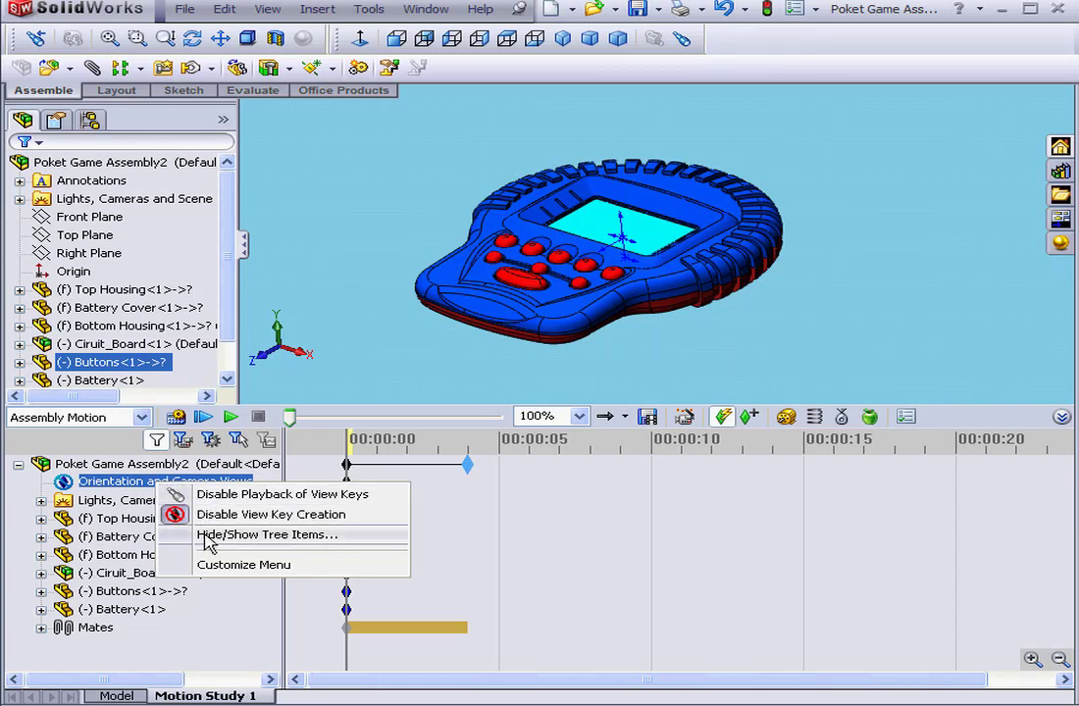
{"action": "left_click", "coordinate": [40, 518]}
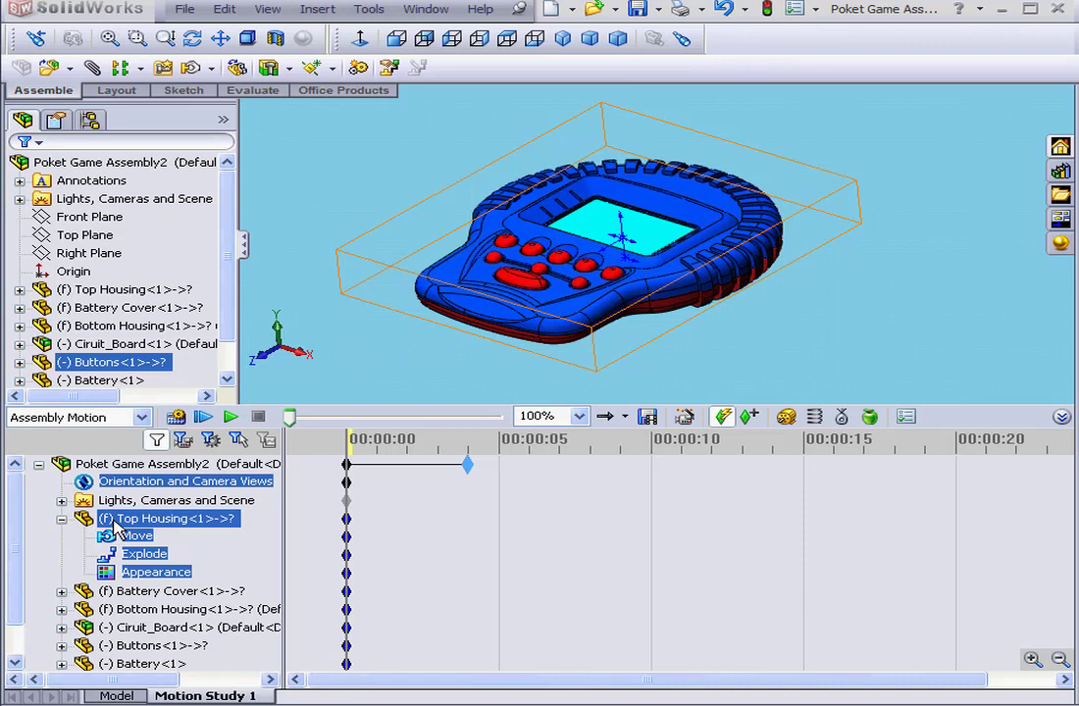
{"action": "right_click", "coordinate": [116, 522]}
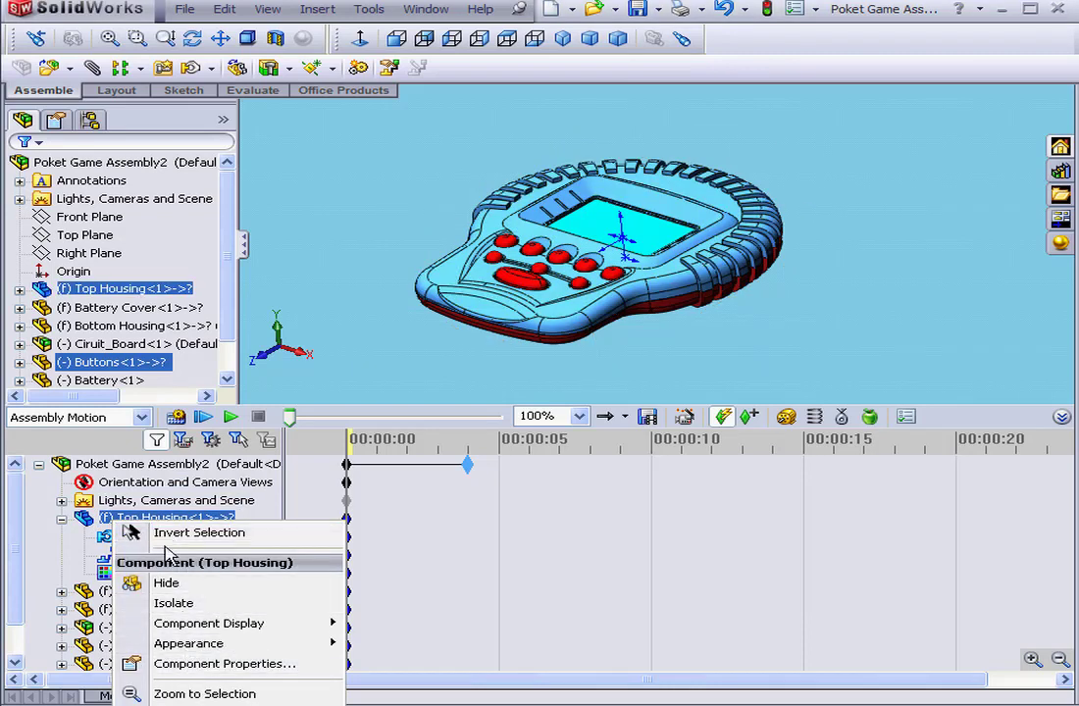
{"action": "left_click", "coordinate": [61, 520]}
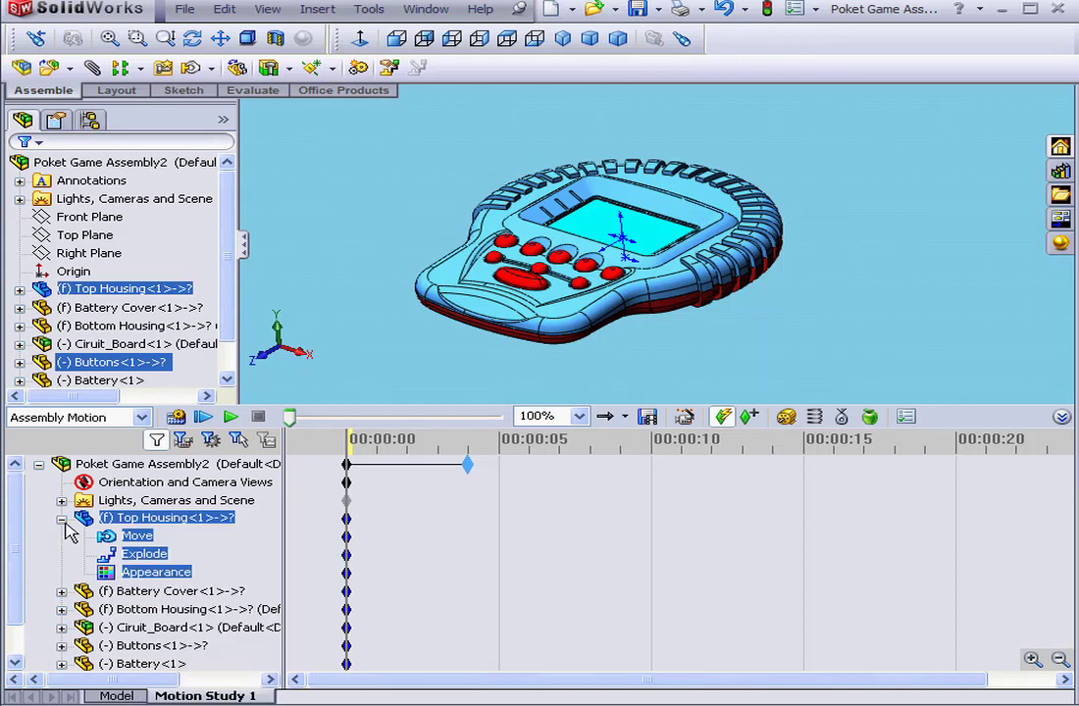
{"action": "left_click", "coordinate": [61, 519]}
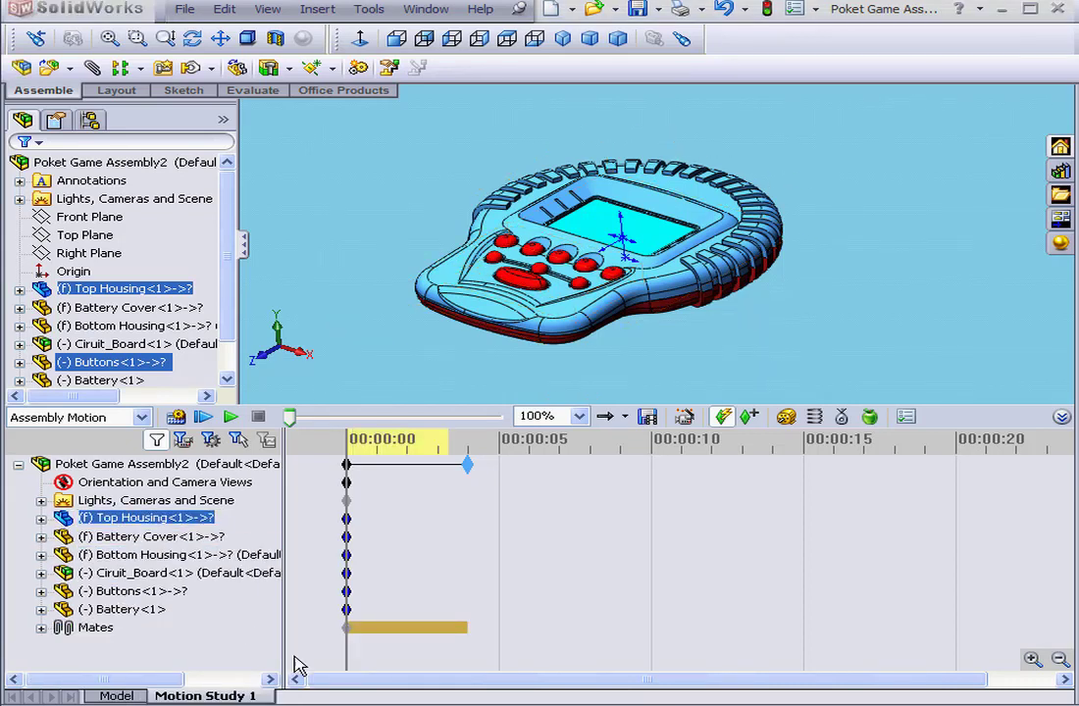